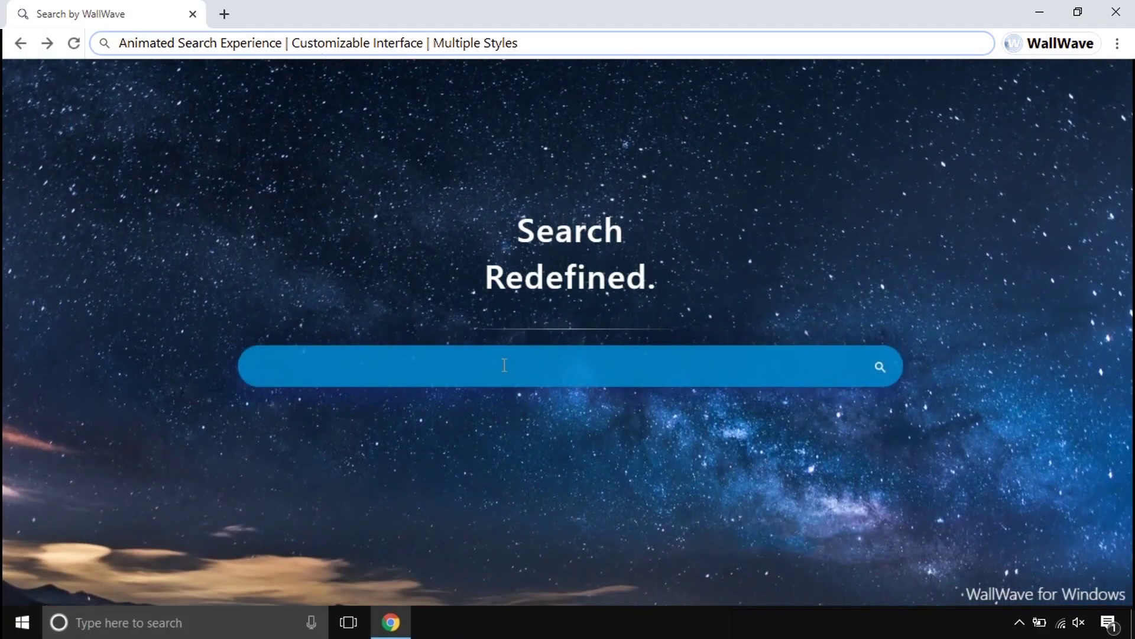
Search WallWave for 'how to make slime' and scroll through the results.
text(to make slime)
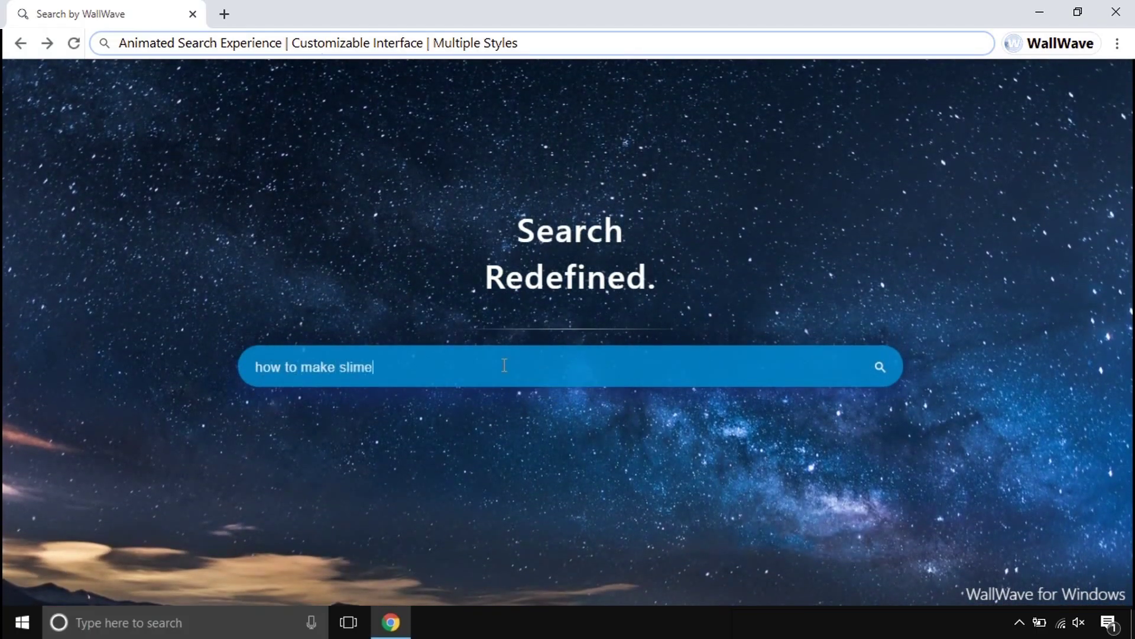
key(Return)
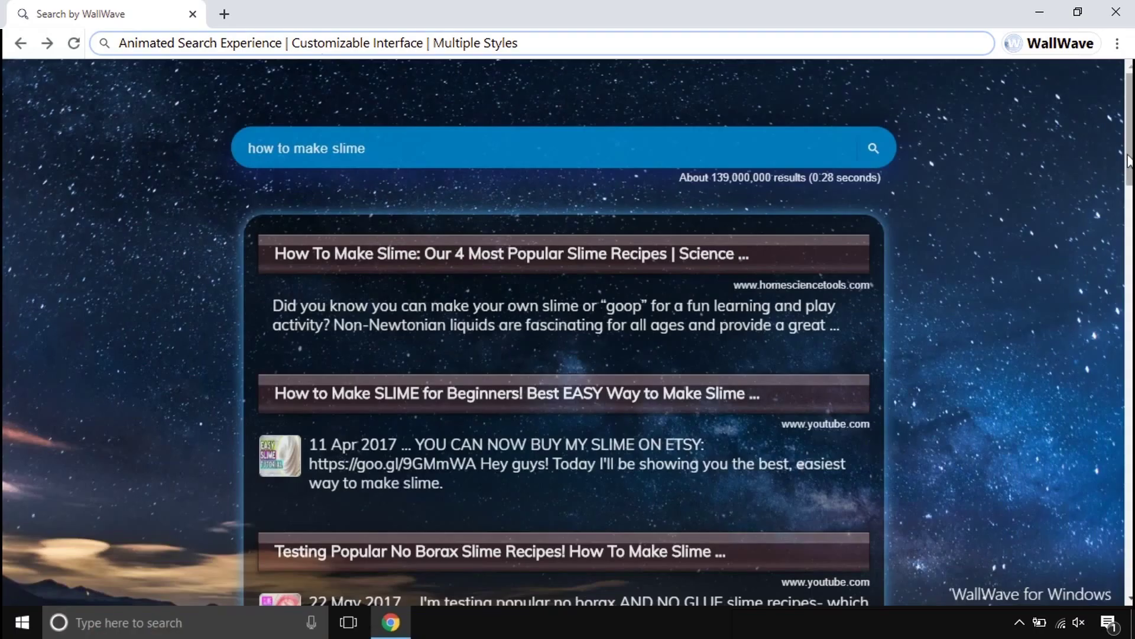
scroll(420, 378, down, 10)
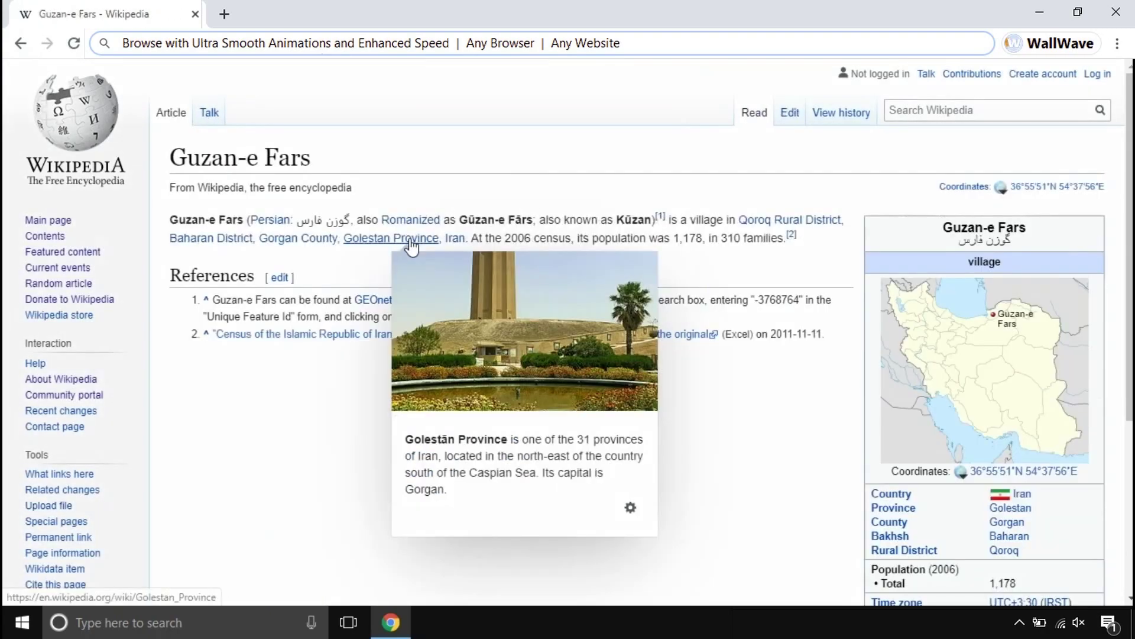
Follow a link to the Golestan Province Wikipedia article.
click(411, 241)
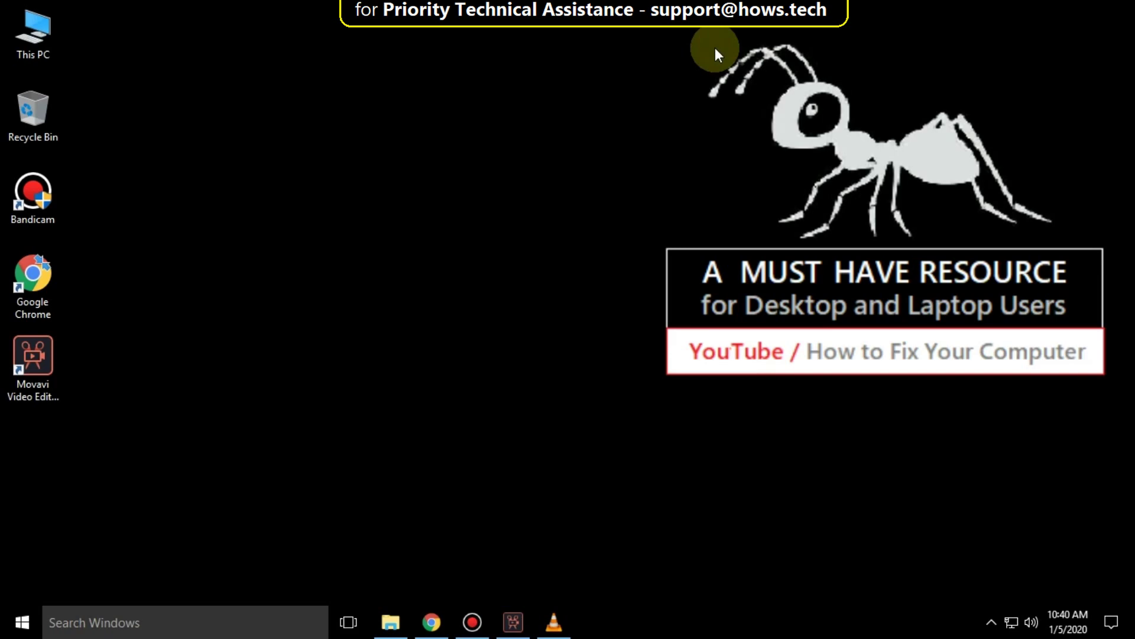
Switch 'Set time automatically' On in Settings' Date & time page, then close Settings.
click(21, 620)
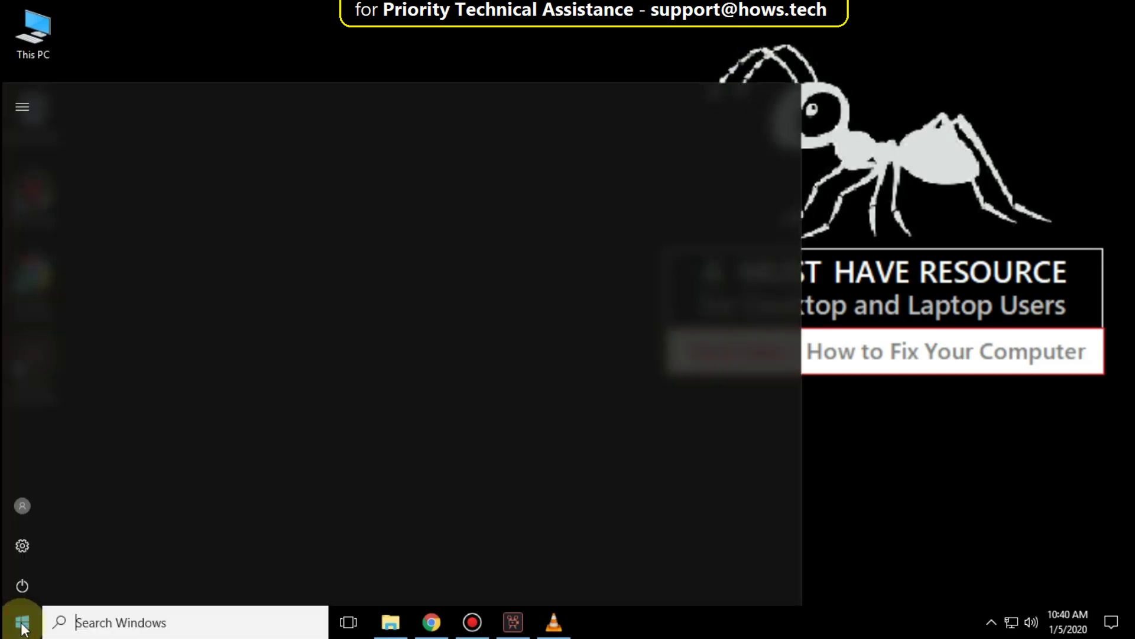
click(21, 547)
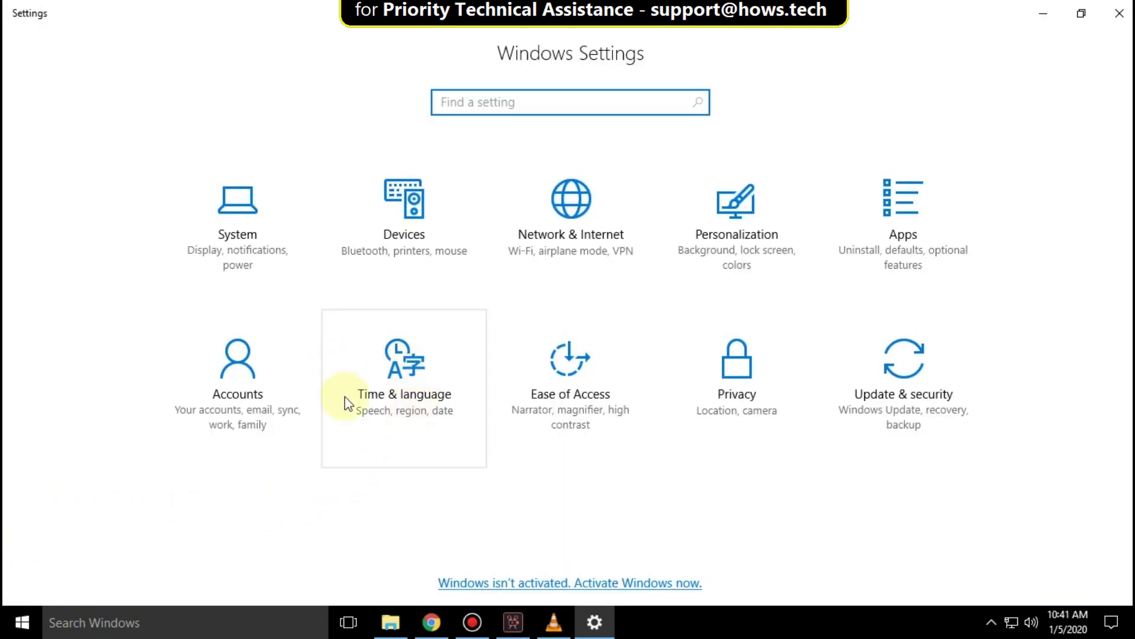
click(419, 367)
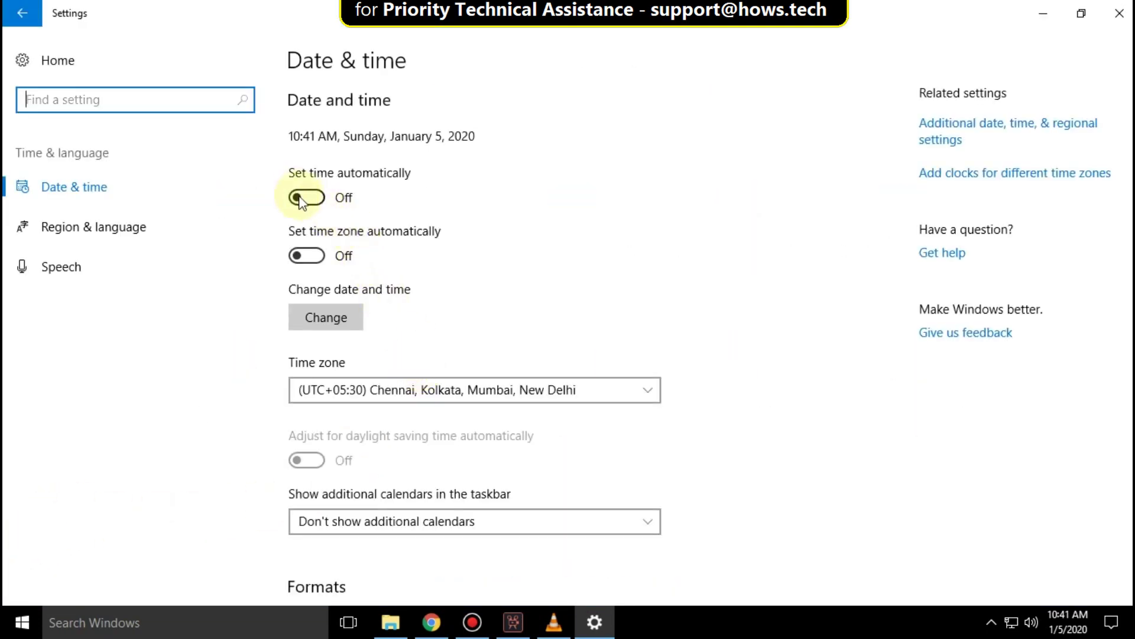
click(308, 200)
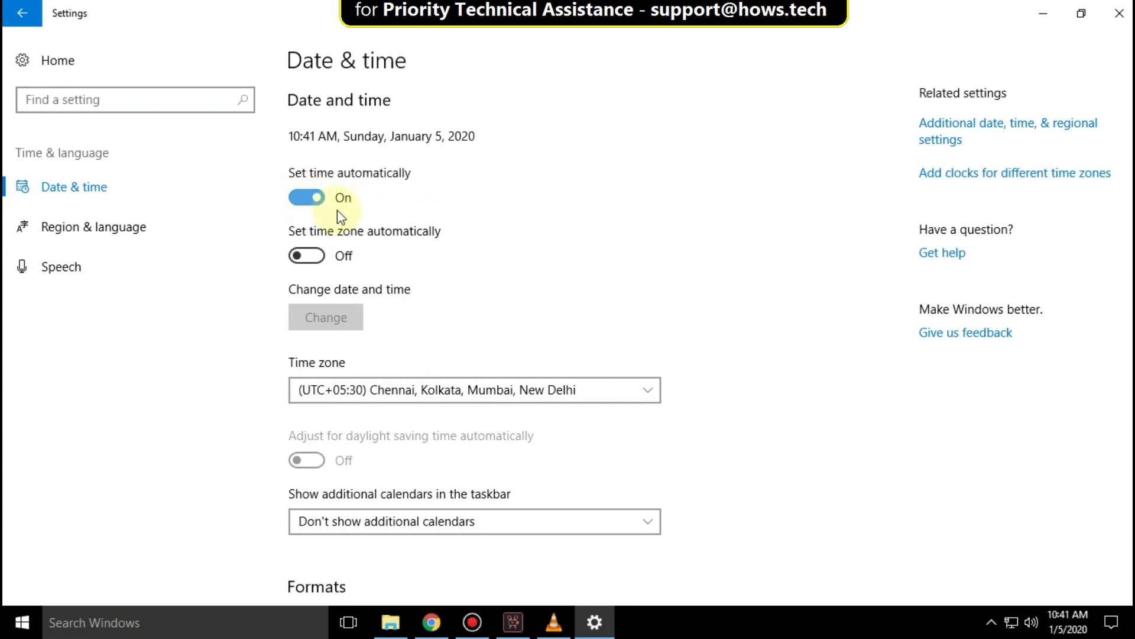
click(1120, 13)
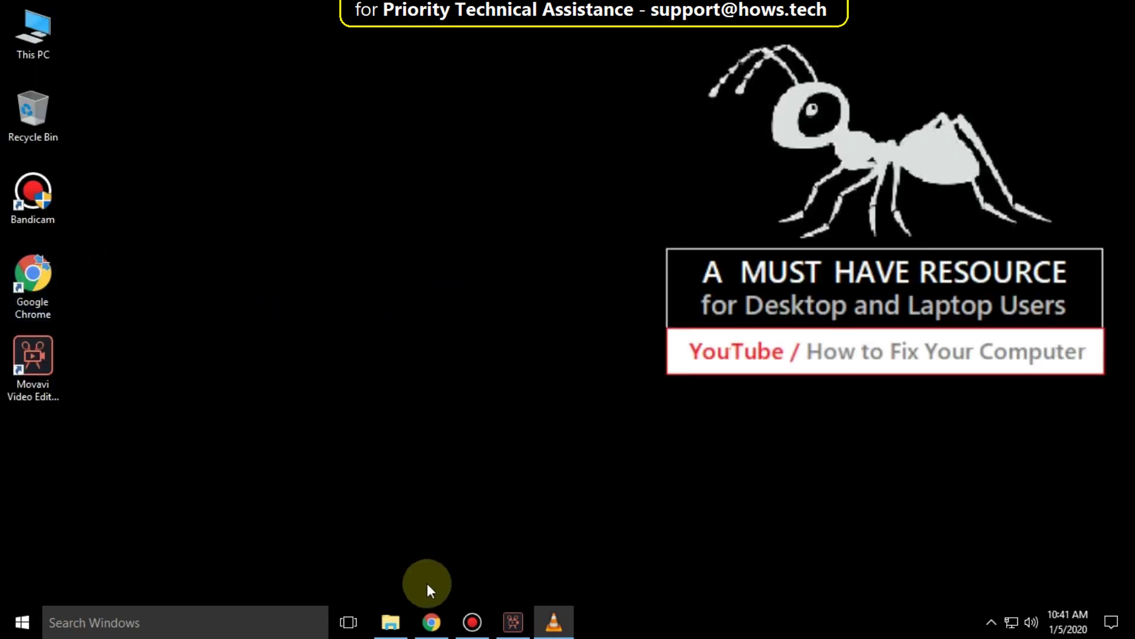
Clear Chrome's basic browsing data with the time range set to All time.
click(431, 622)
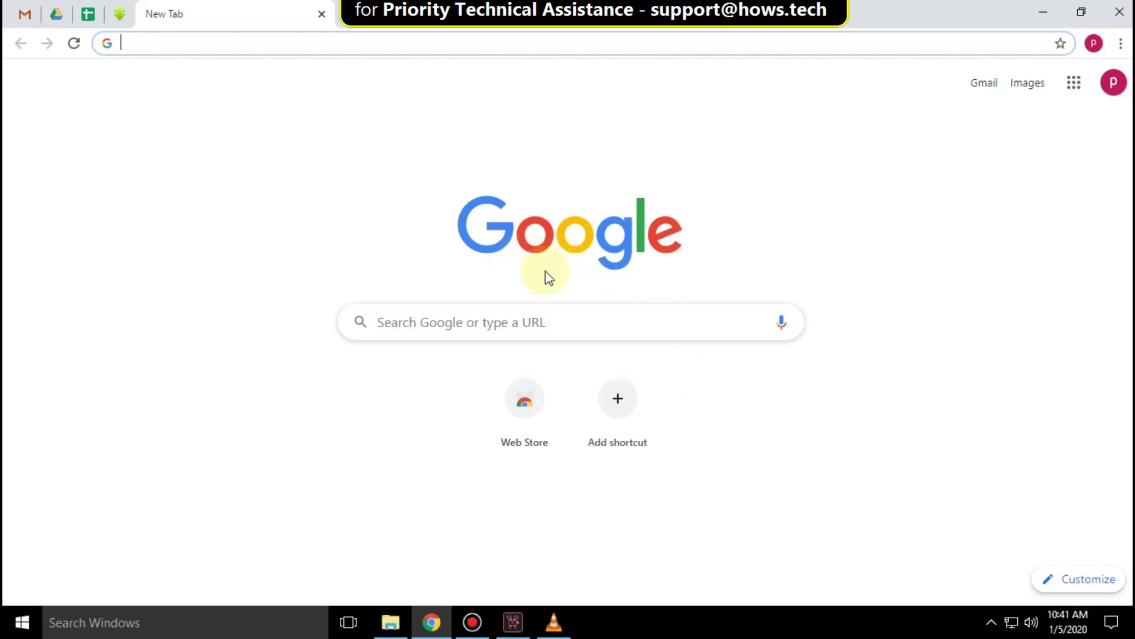
click(1122, 49)
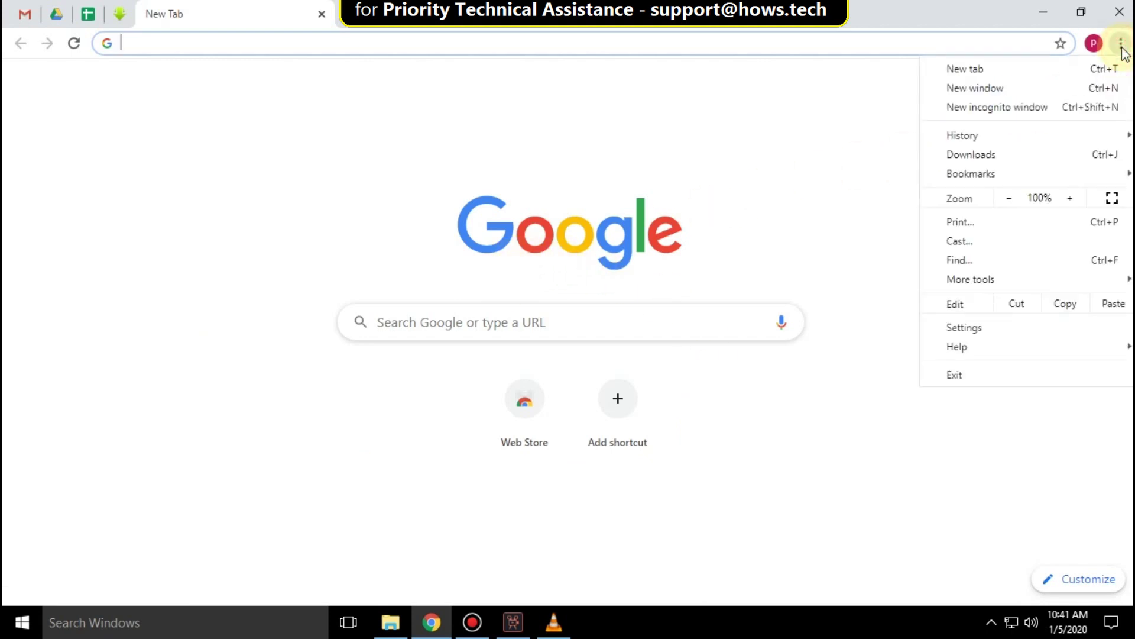
mouse_move(979, 280)
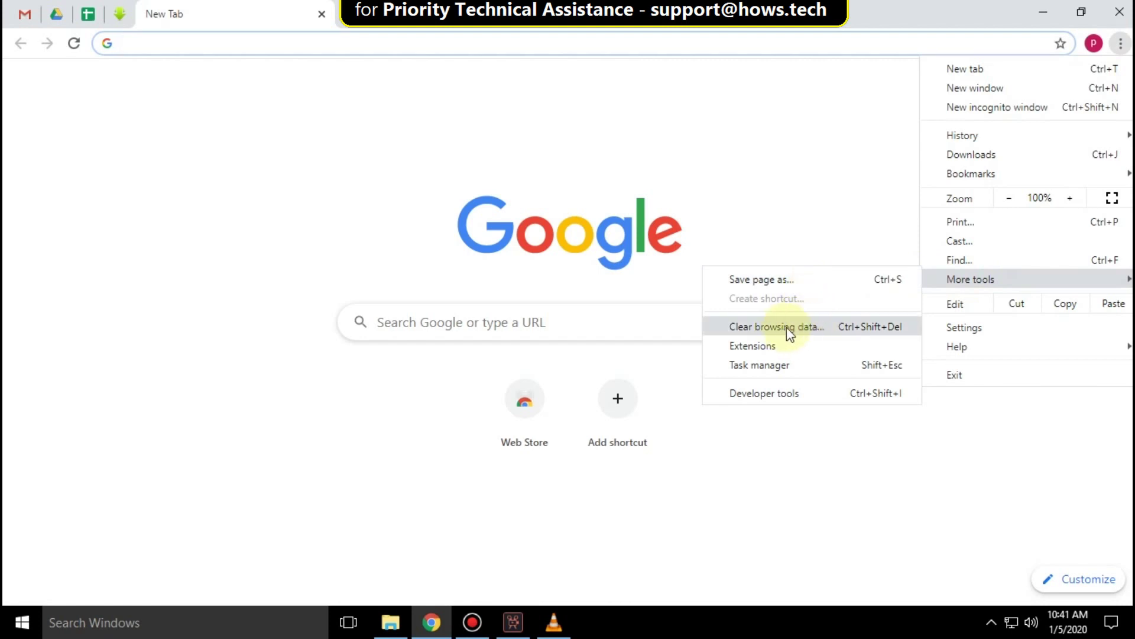
click(839, 329)
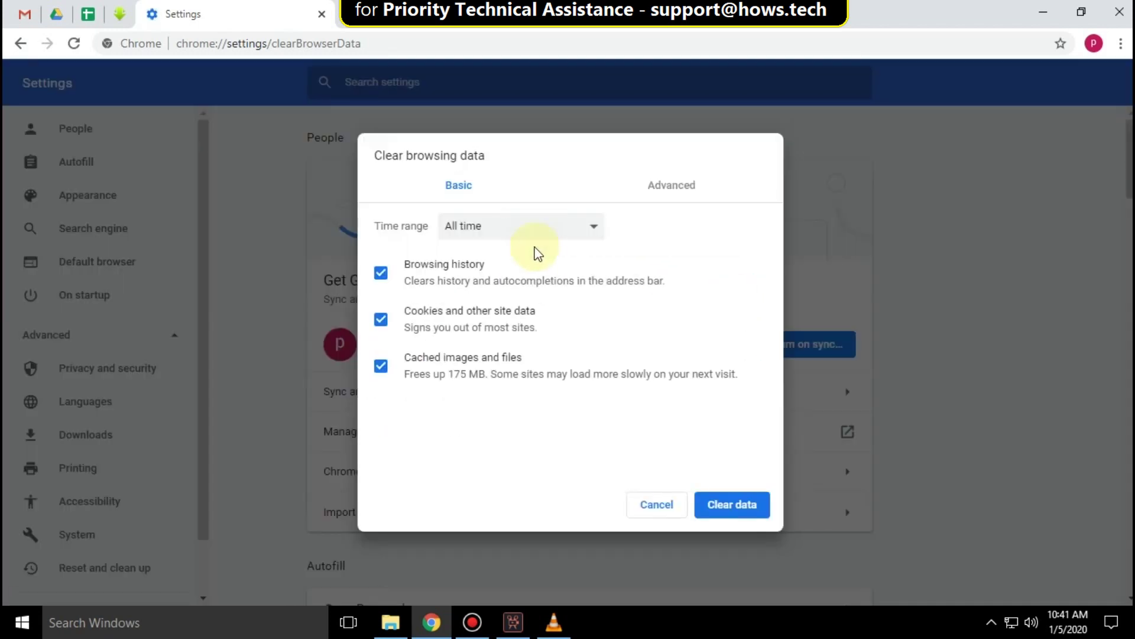
click(510, 228)
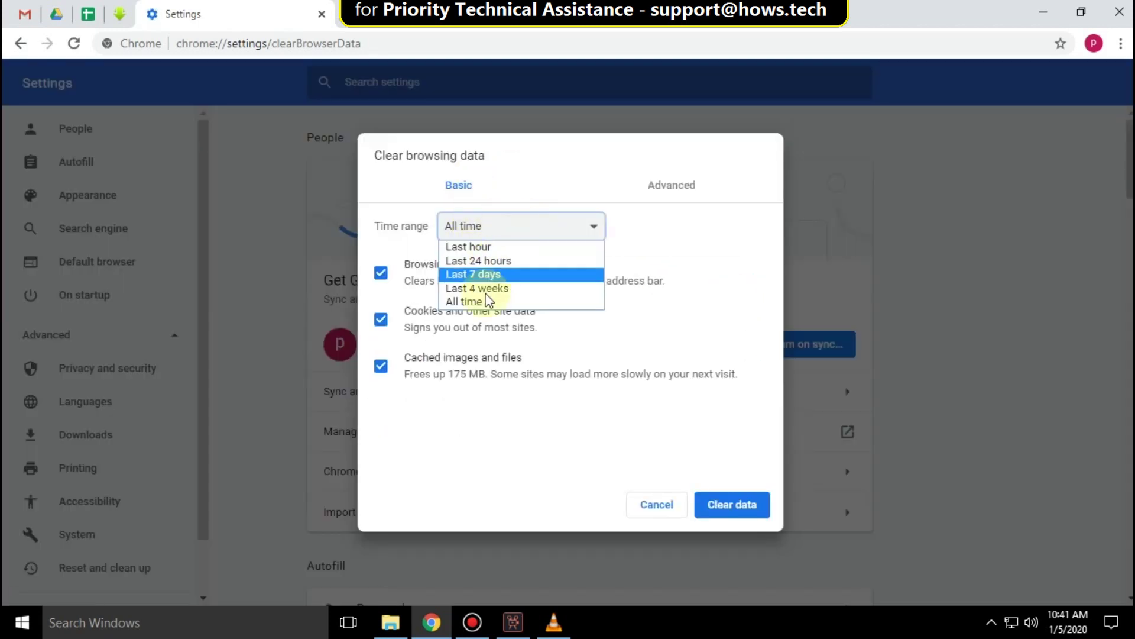
click(473, 302)
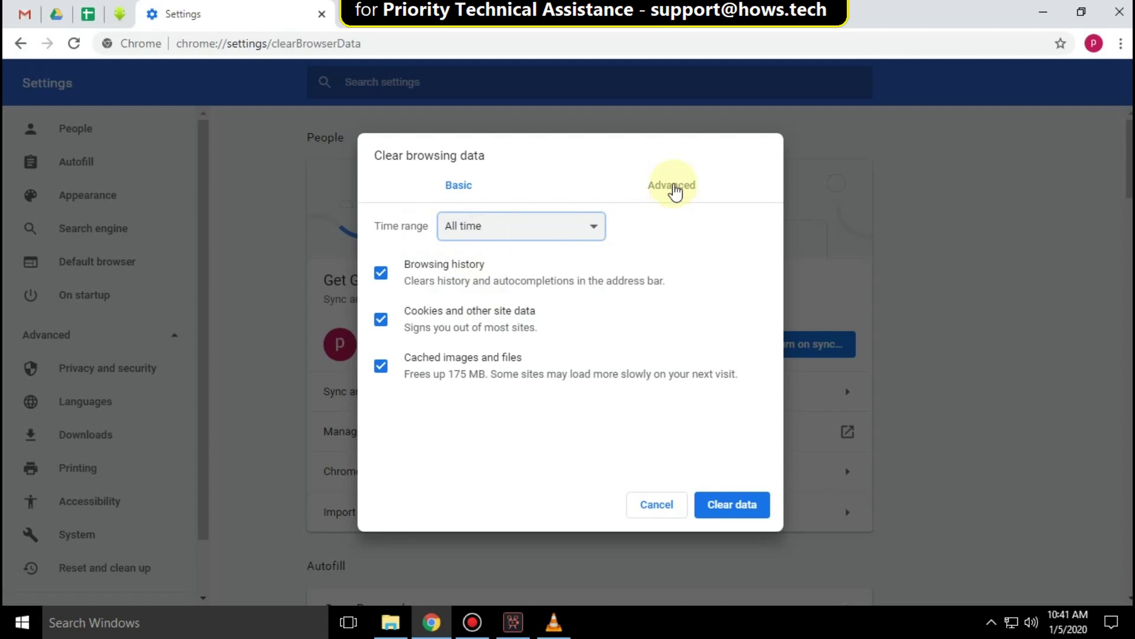
click(736, 507)
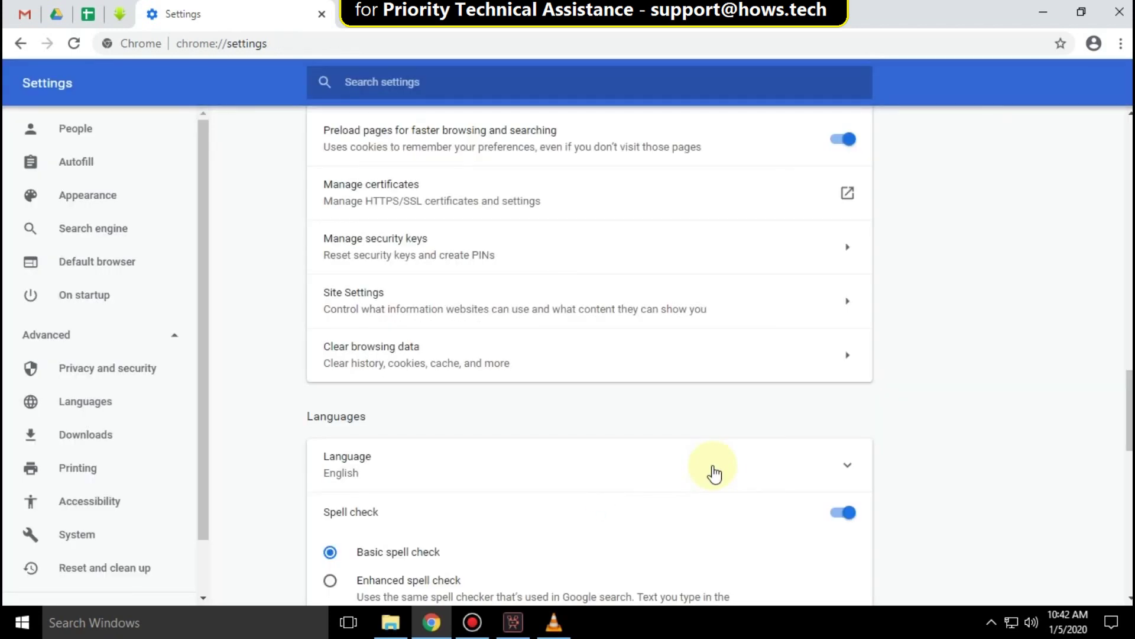
Clear all Advanced browsing data categories for All time, then minimize Chrome.
click(384, 364)
click(674, 186)
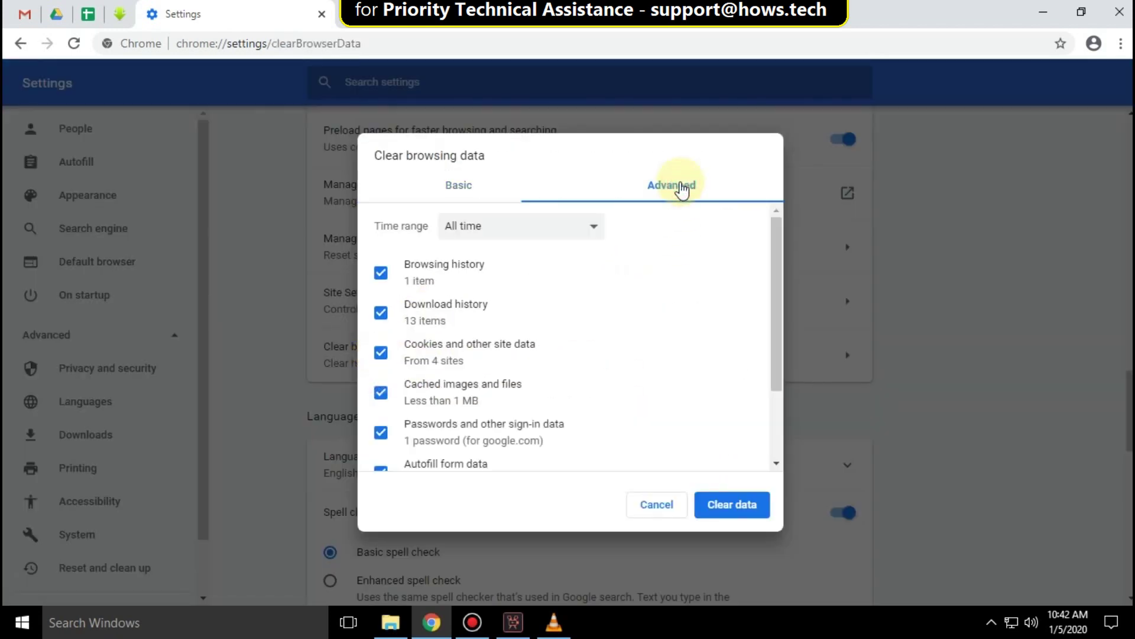
click(583, 230)
click(469, 304)
click(749, 517)
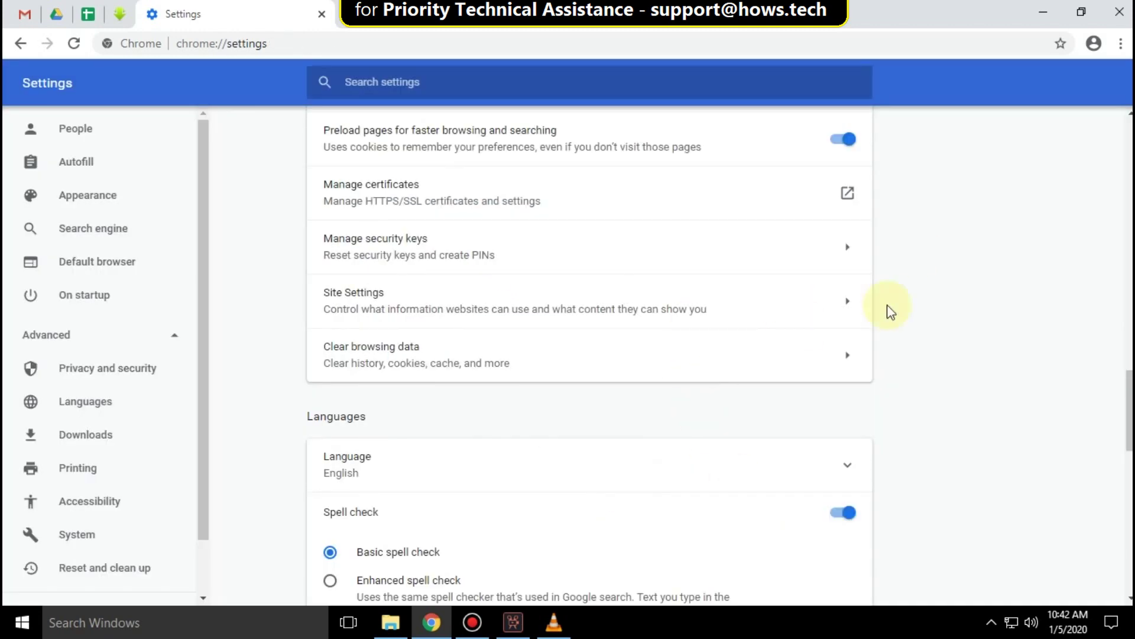
click(1038, 18)
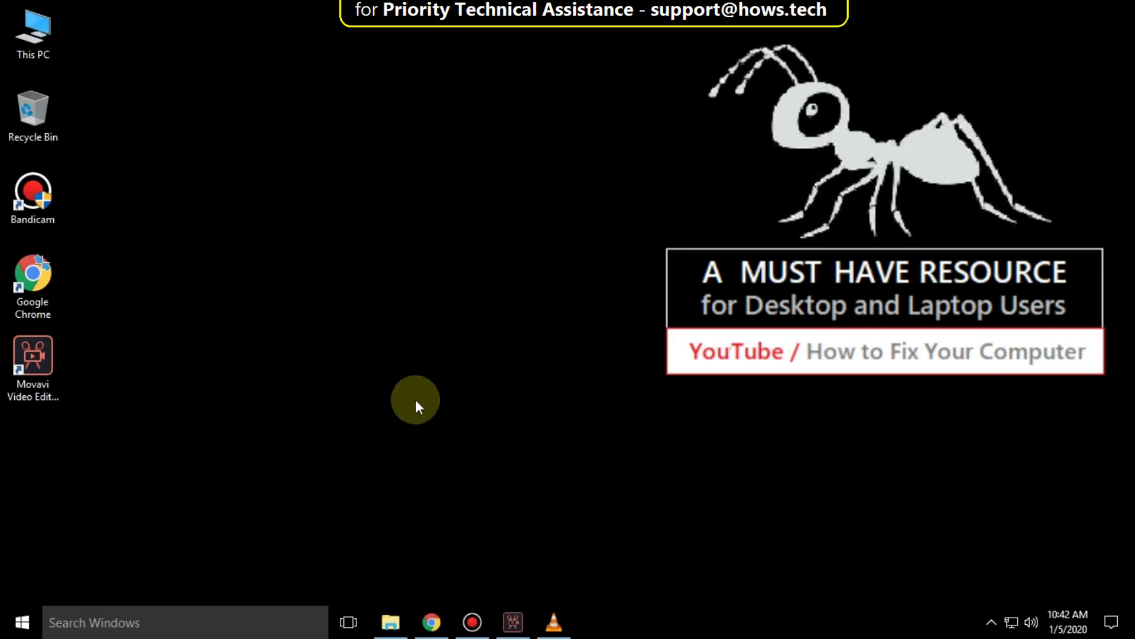
Search Windows for 'internet op' and open Internet Options.
click(185, 621)
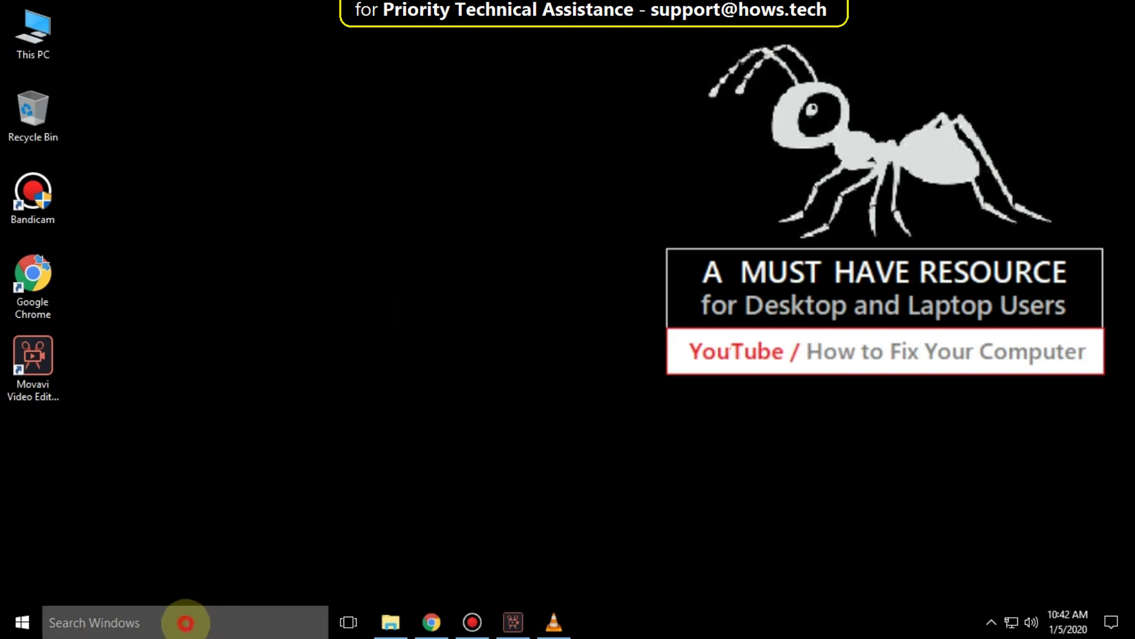
text(int)
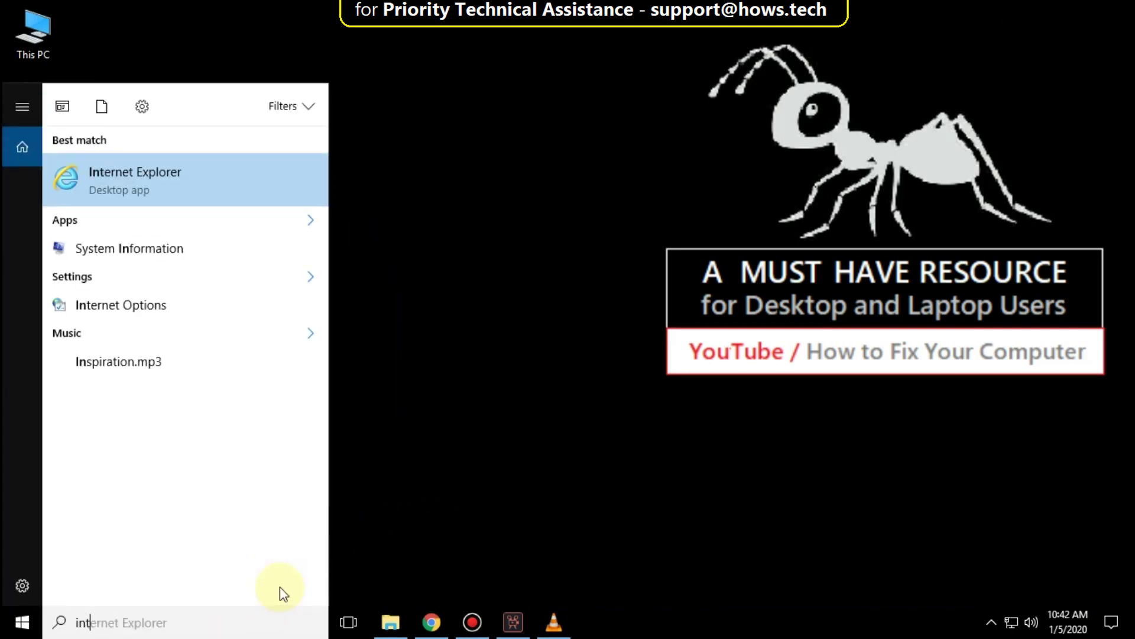
text(ernet option)
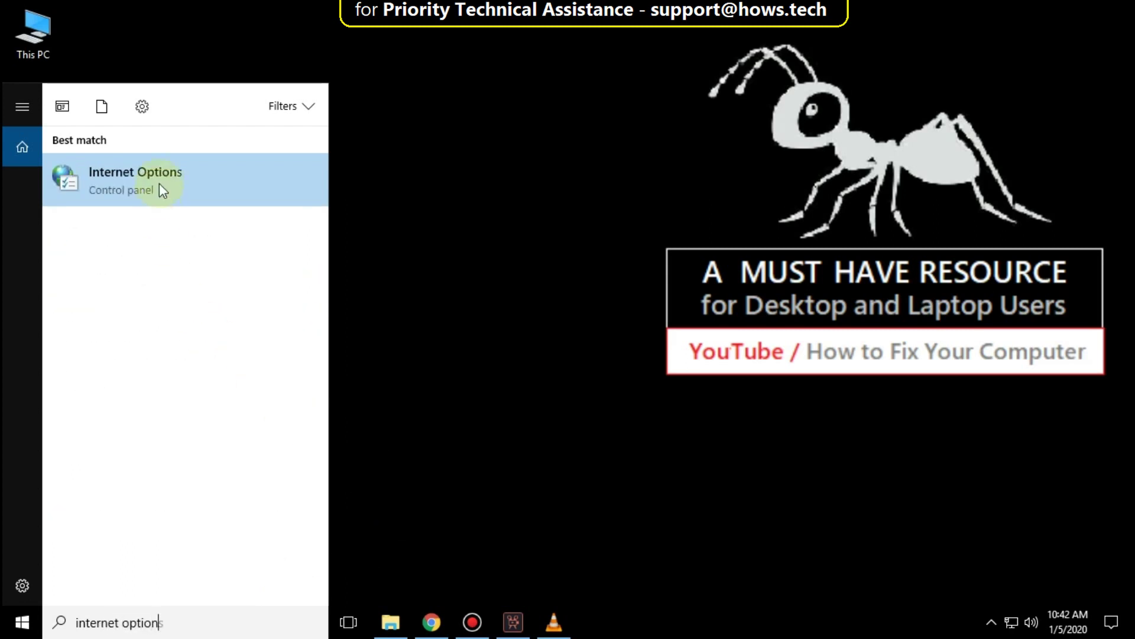
click(130, 182)
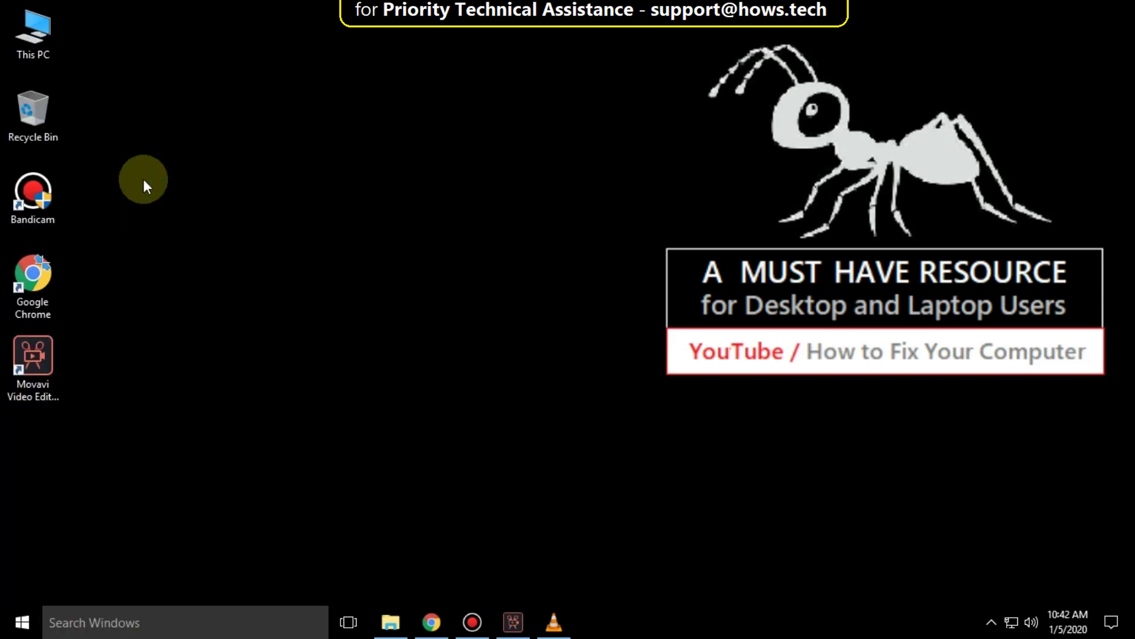
drag(225, 35, 492, 56)
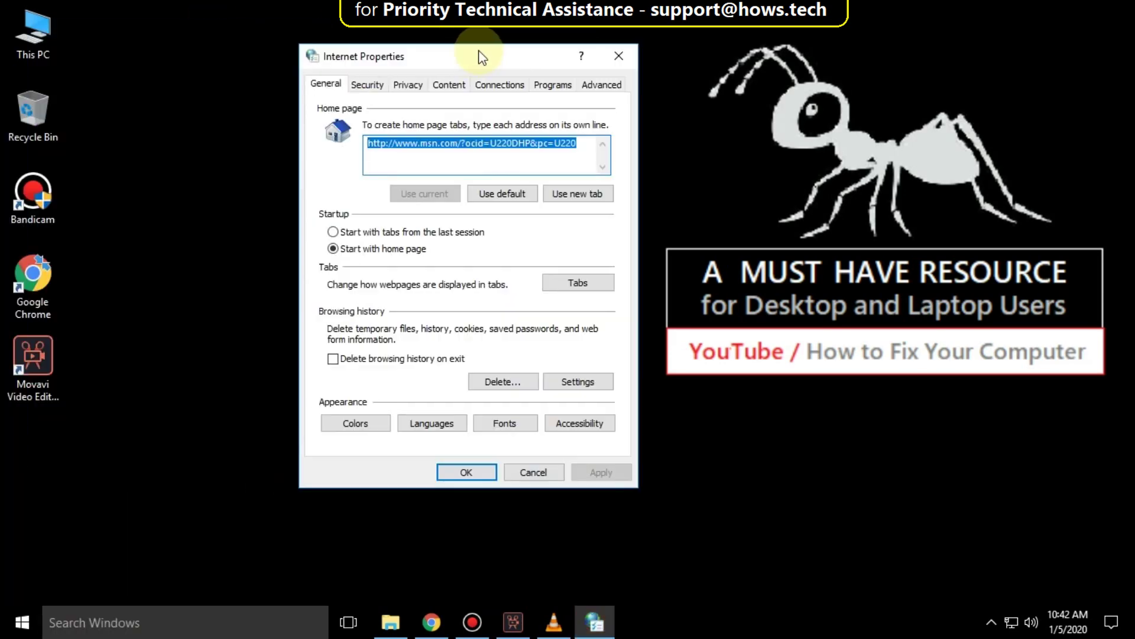
Clear SSL state on the Content tab and close Internet Properties with OK.
click(415, 85)
click(438, 87)
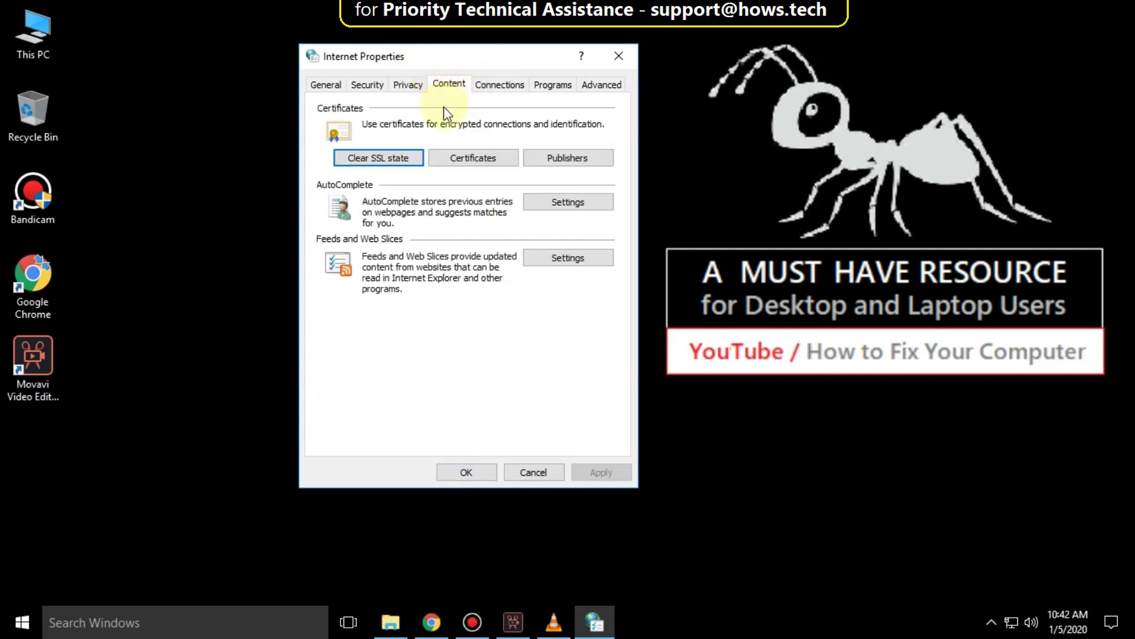
click(391, 166)
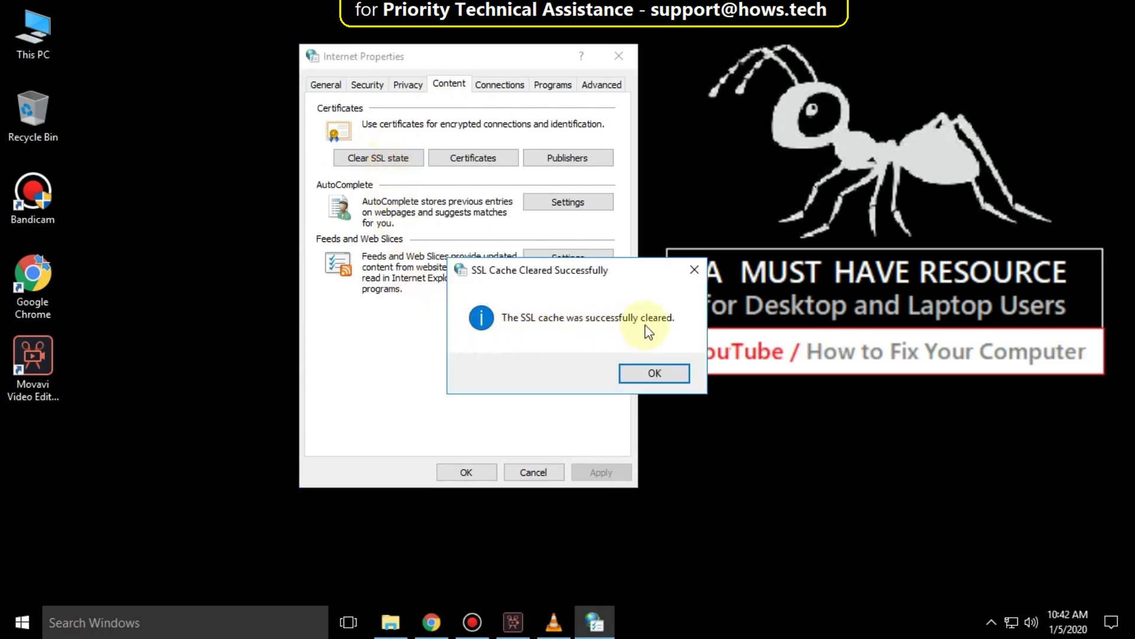
click(648, 368)
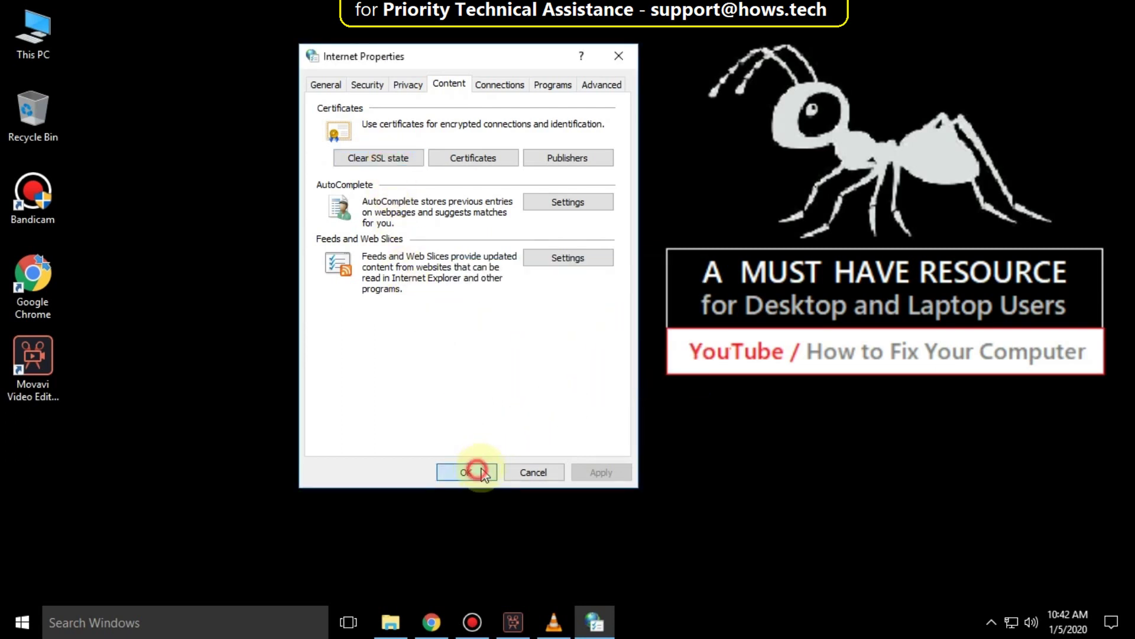
click(474, 470)
click(22, 622)
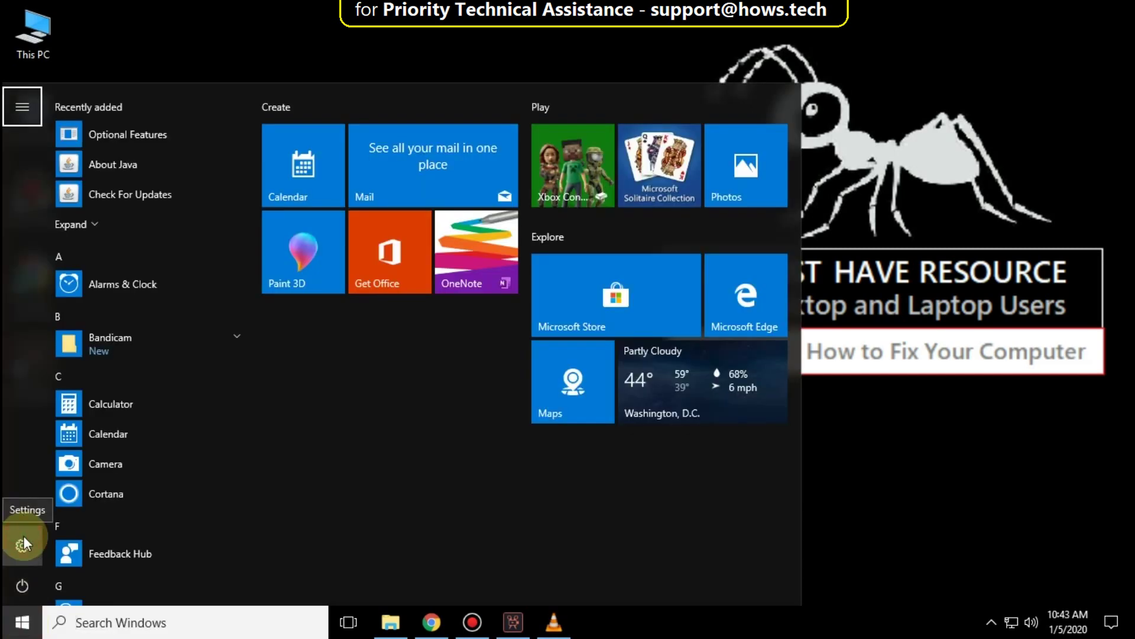
Go to Network & Internet > Ethernet > Change adapter options and select the Ethernet adapter.
click(24, 536)
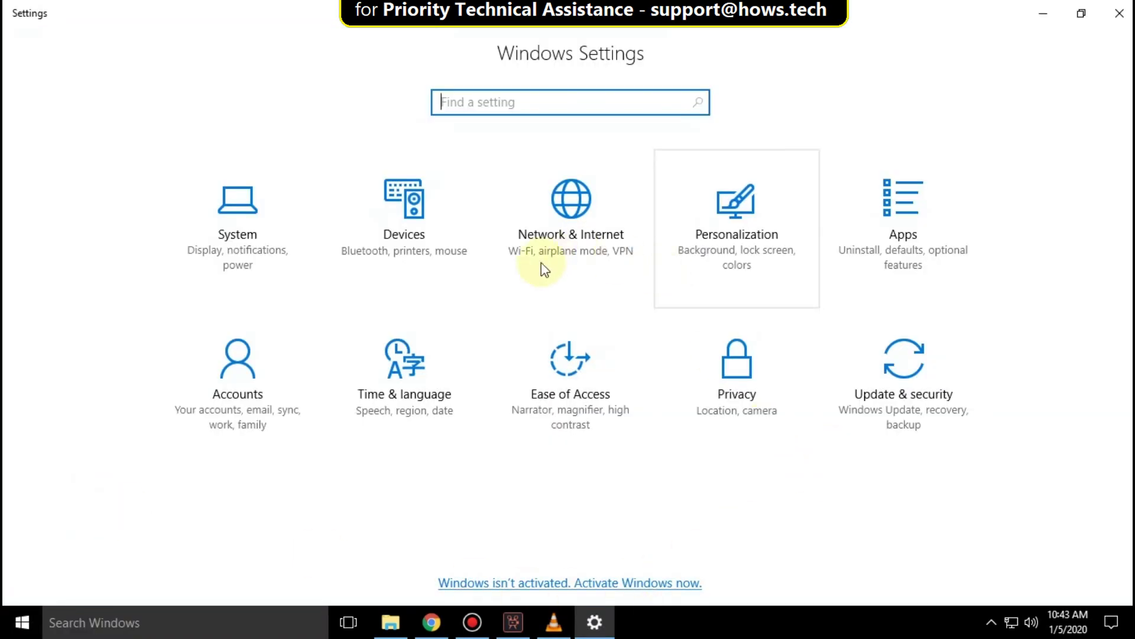
click(592, 233)
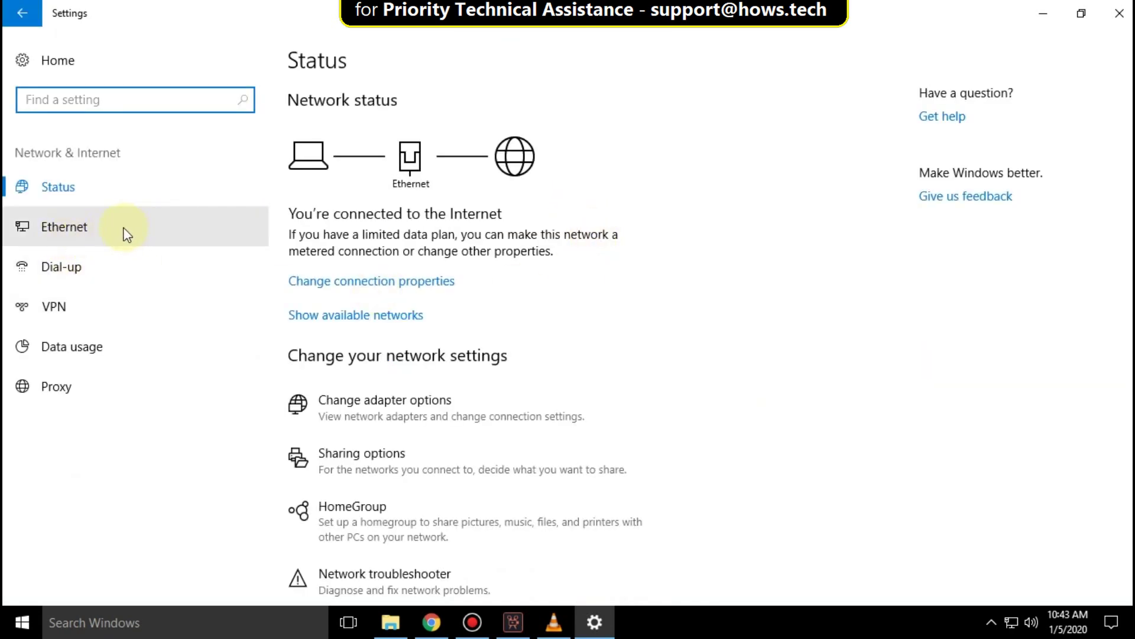
click(124, 227)
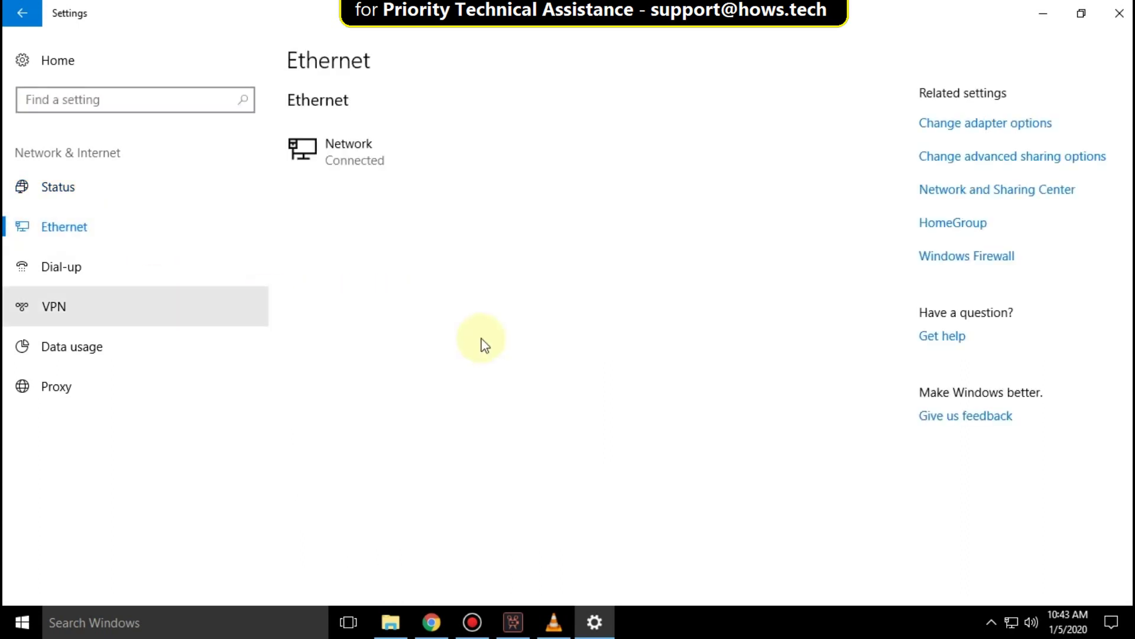
click(962, 128)
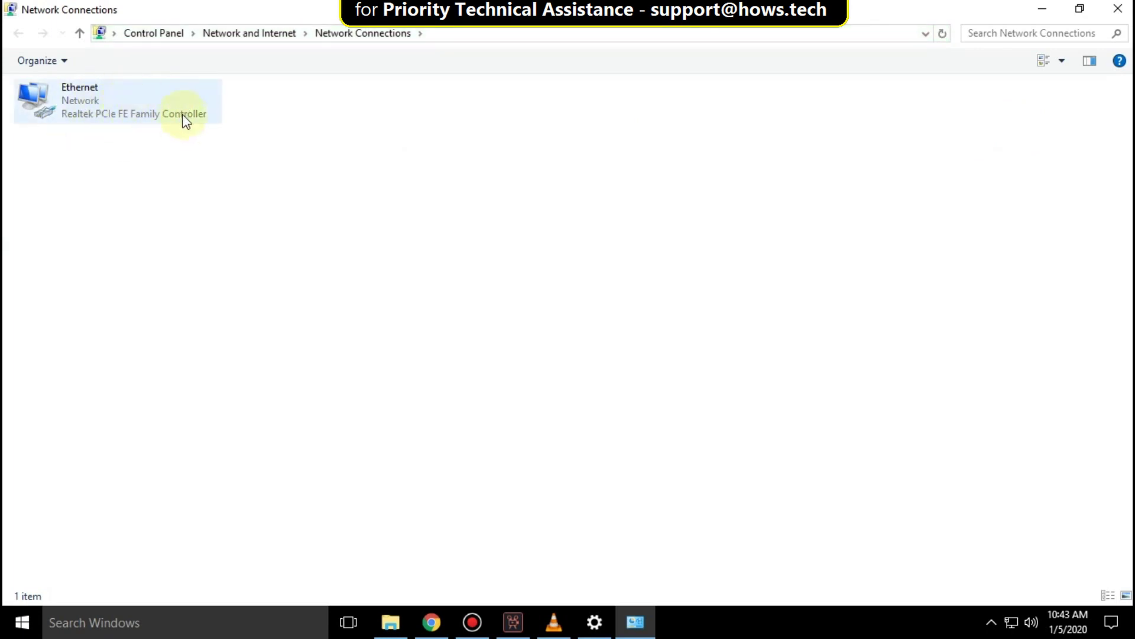
click(170, 109)
Set the Ethernet adapter's TCP/IPv4 to obtain DNS server addresses automatically and save.
right_click(170, 108)
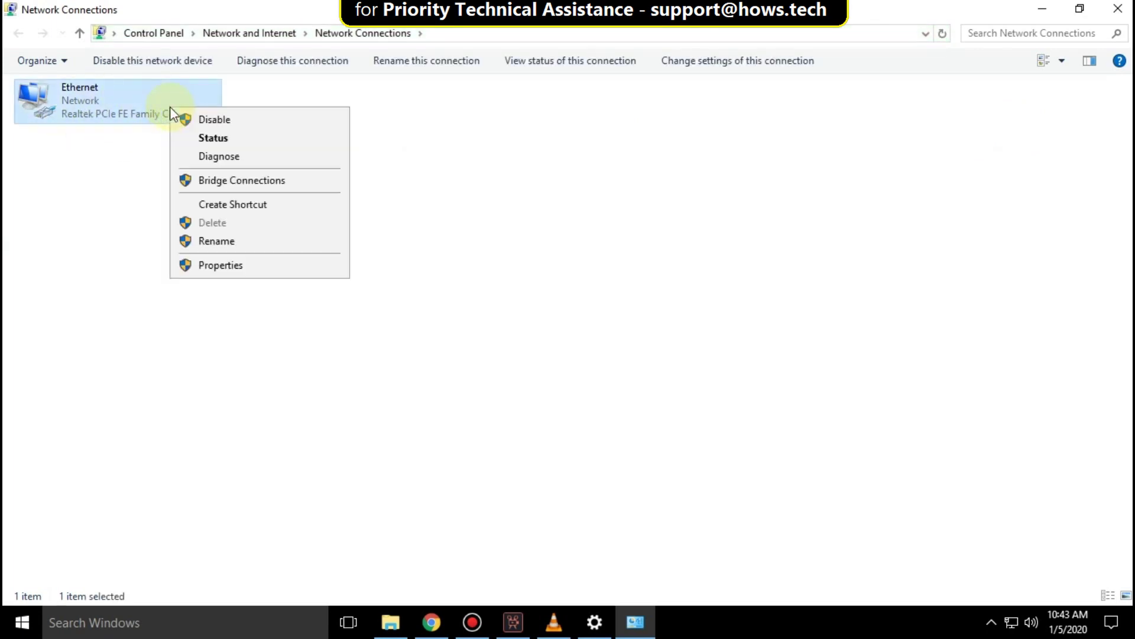
click(222, 264)
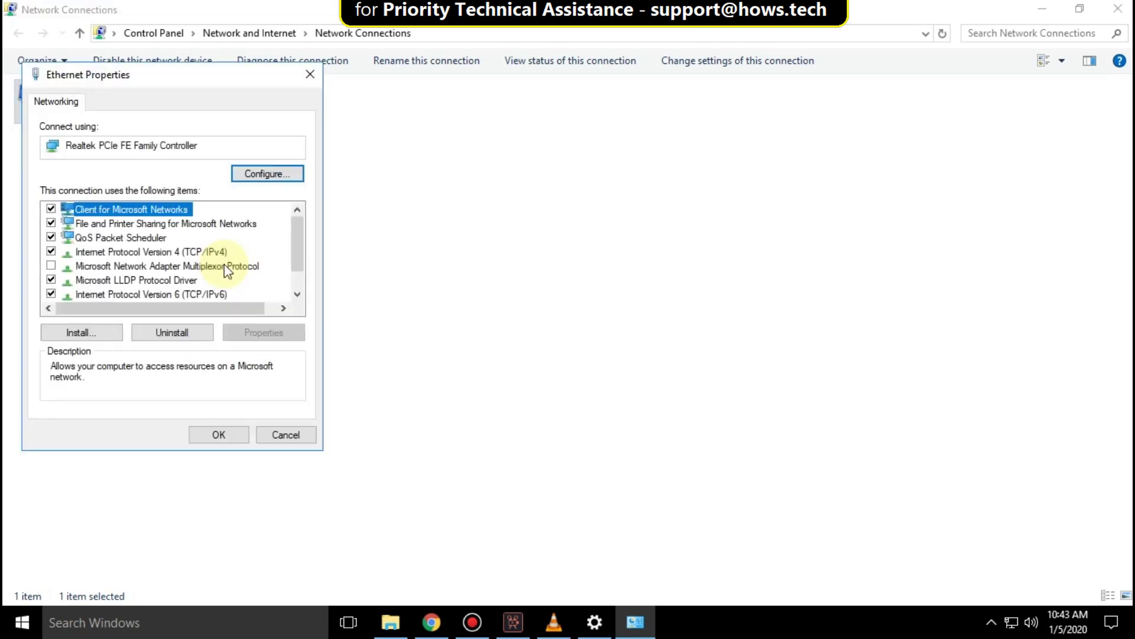
drag(208, 83, 523, 121)
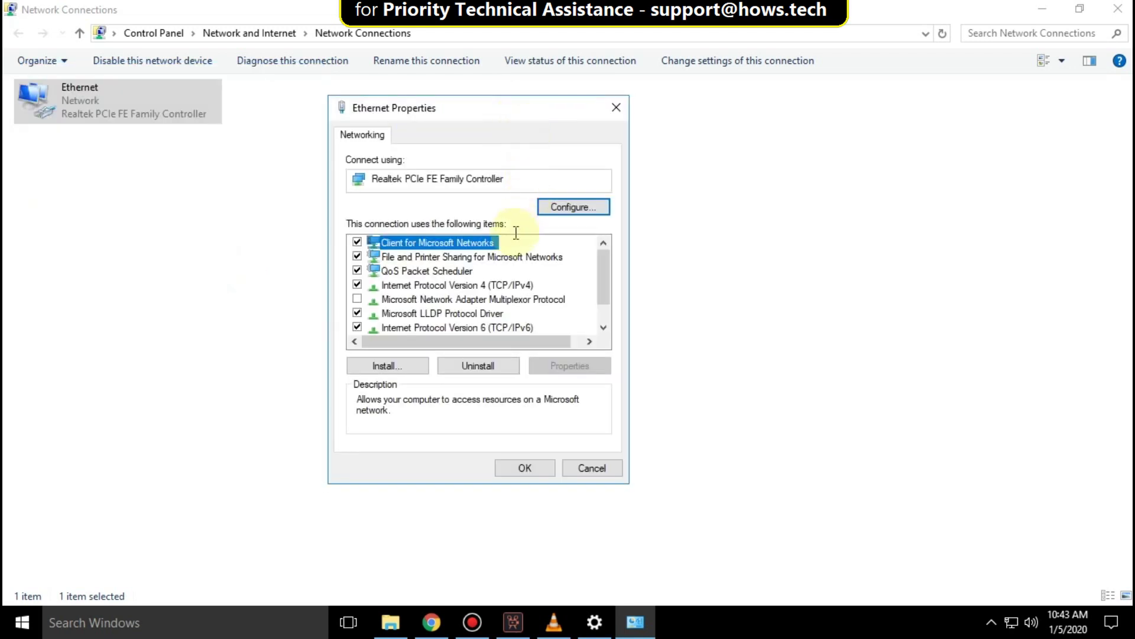
drag(601, 268, 604, 275)
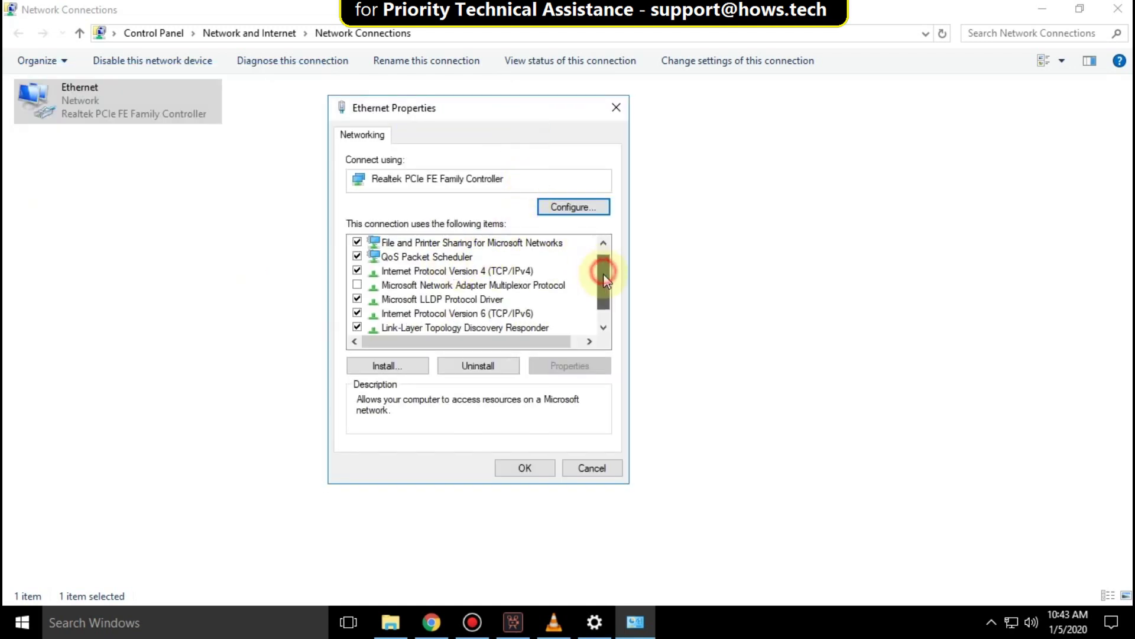
click(512, 270)
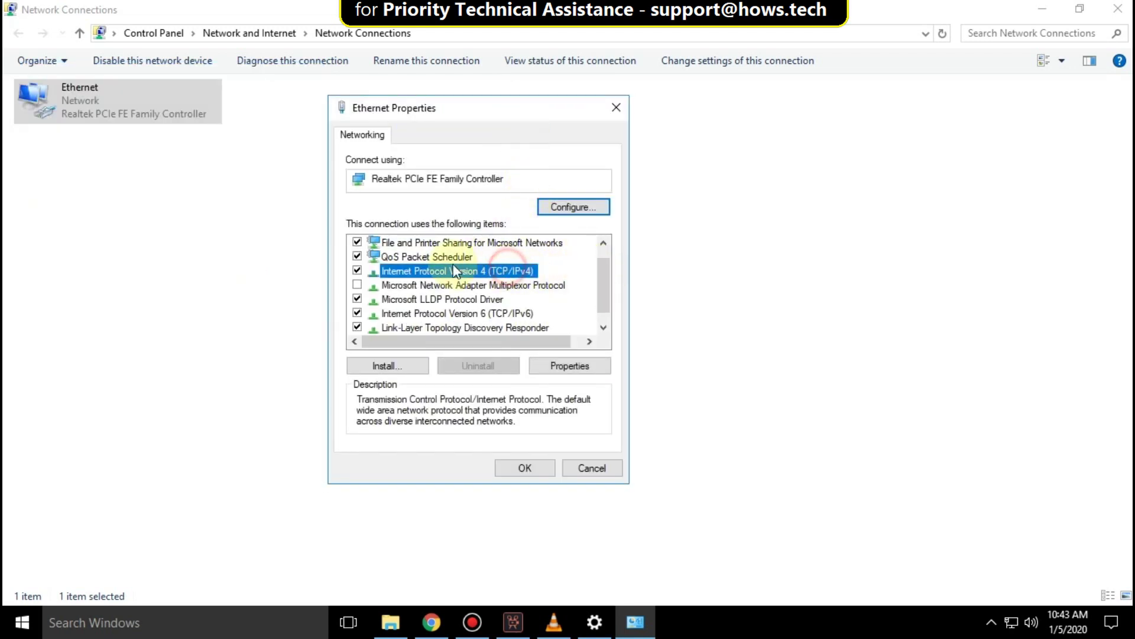
click(569, 365)
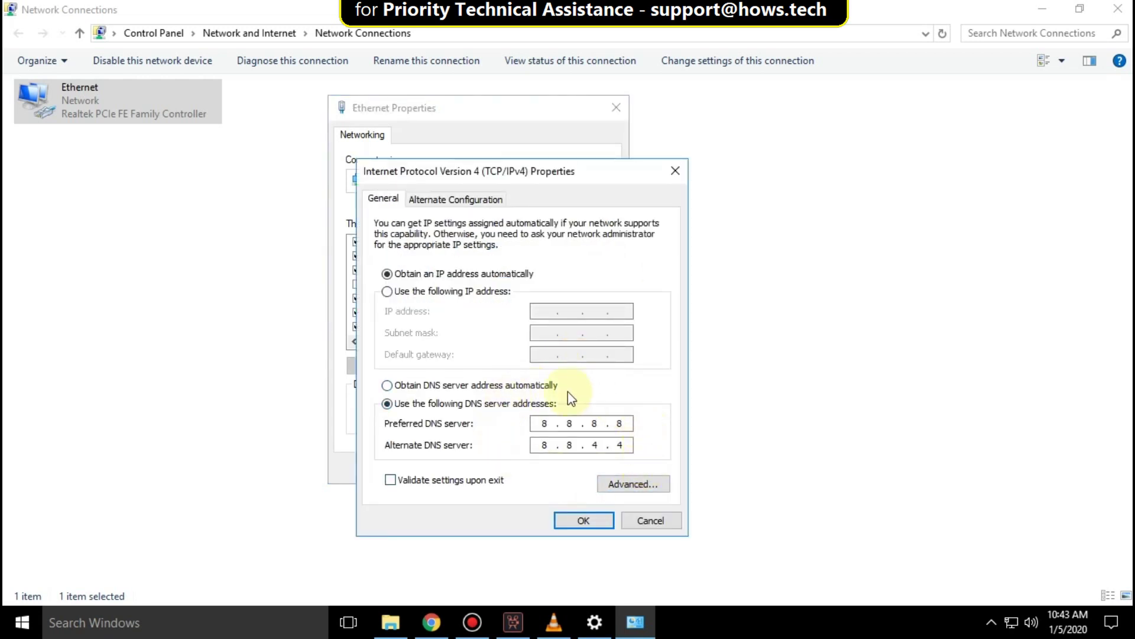
click(387, 385)
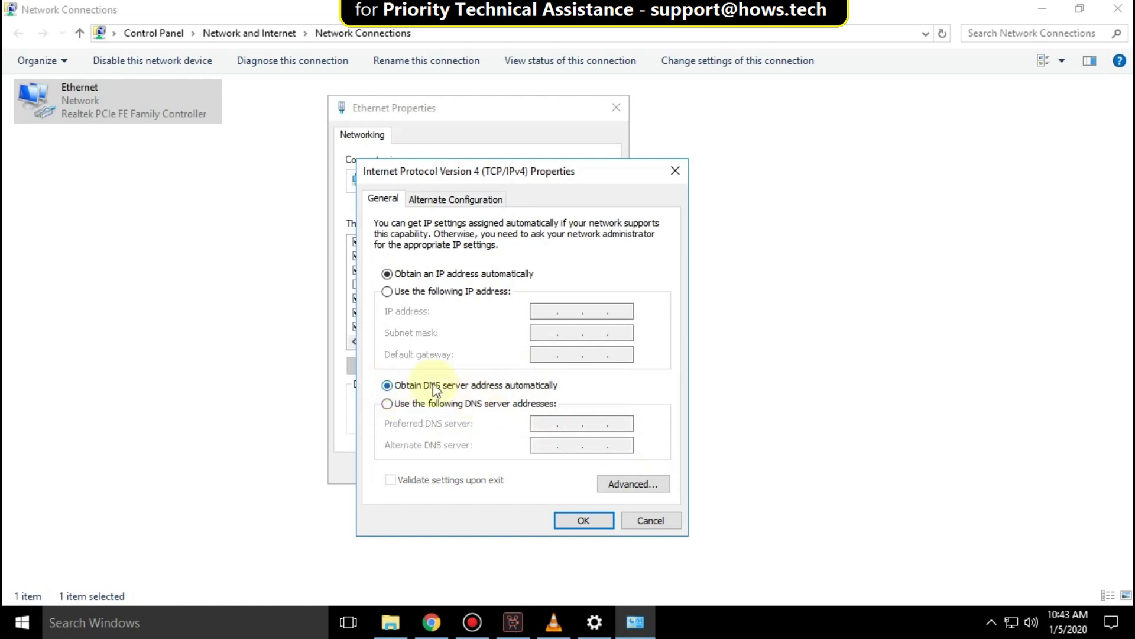
click(598, 520)
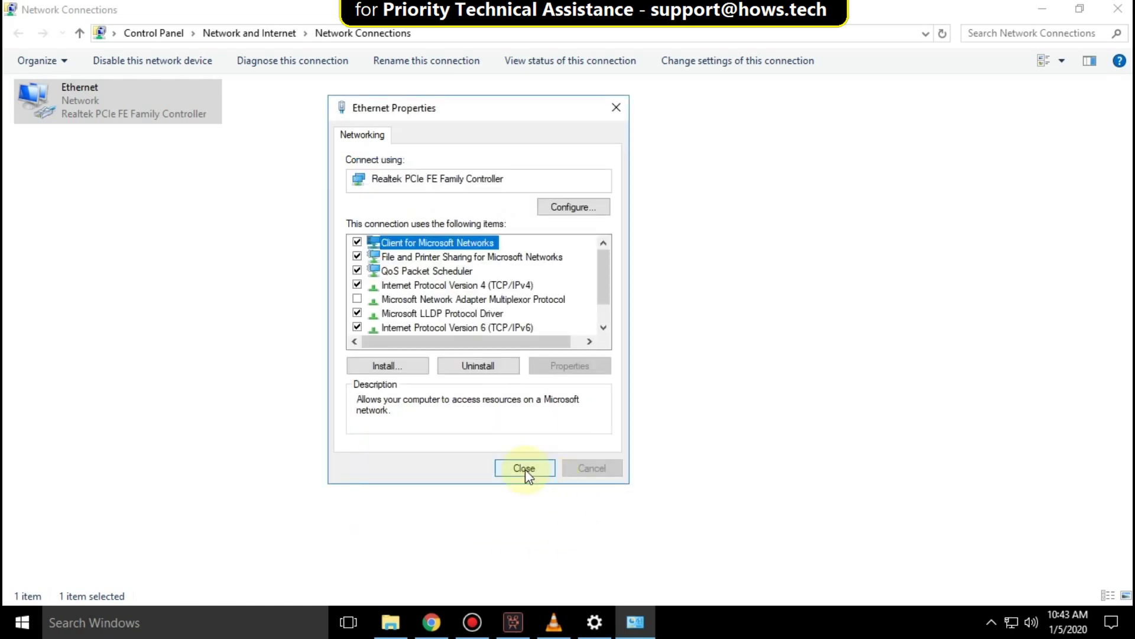
Close Ethernet Properties, Network Connections and Windows Settings.
click(525, 470)
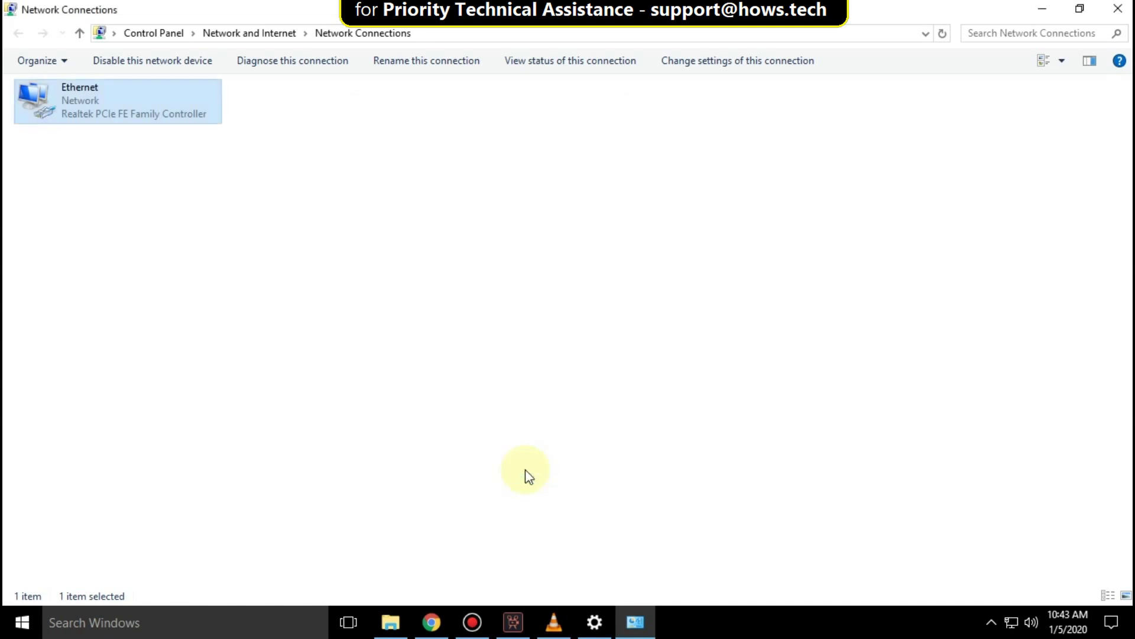
click(1126, 8)
click(1123, 9)
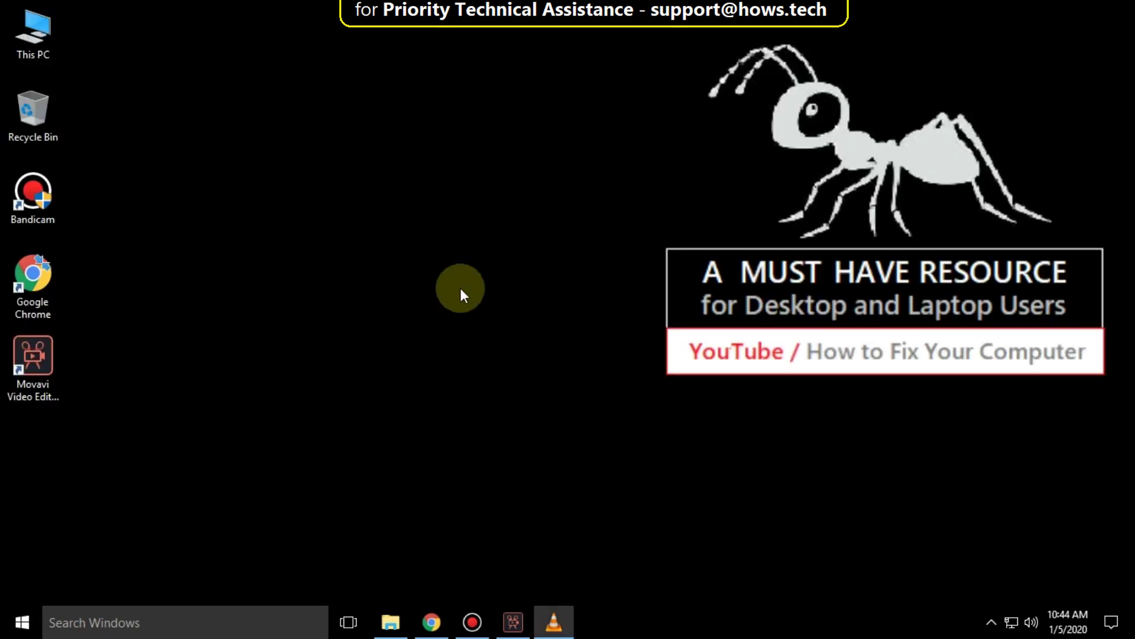
click(18, 628)
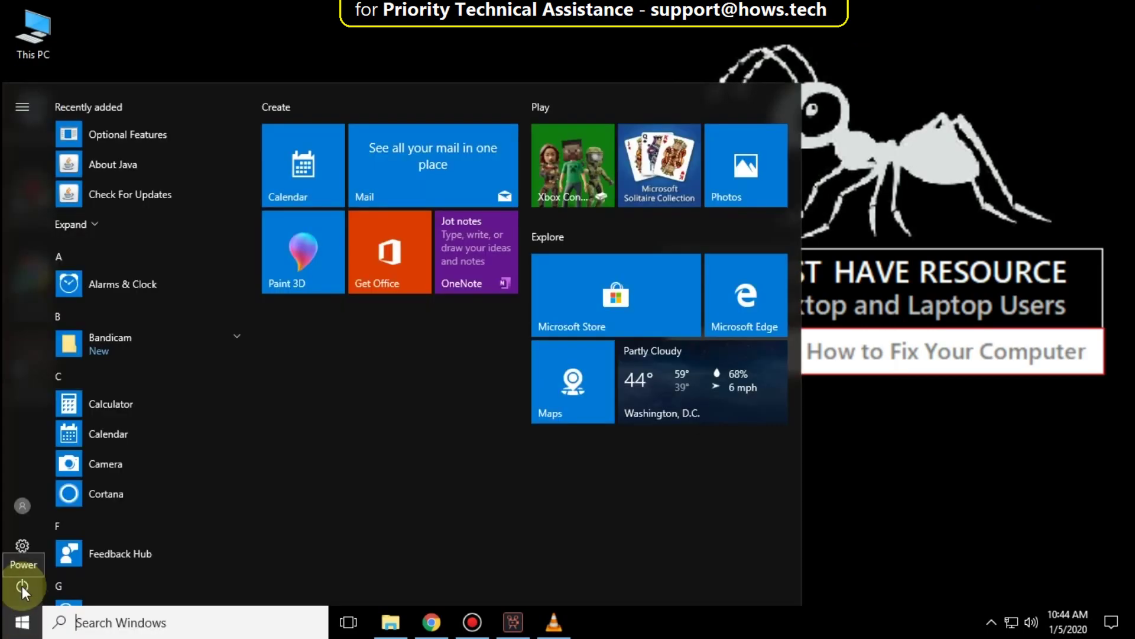